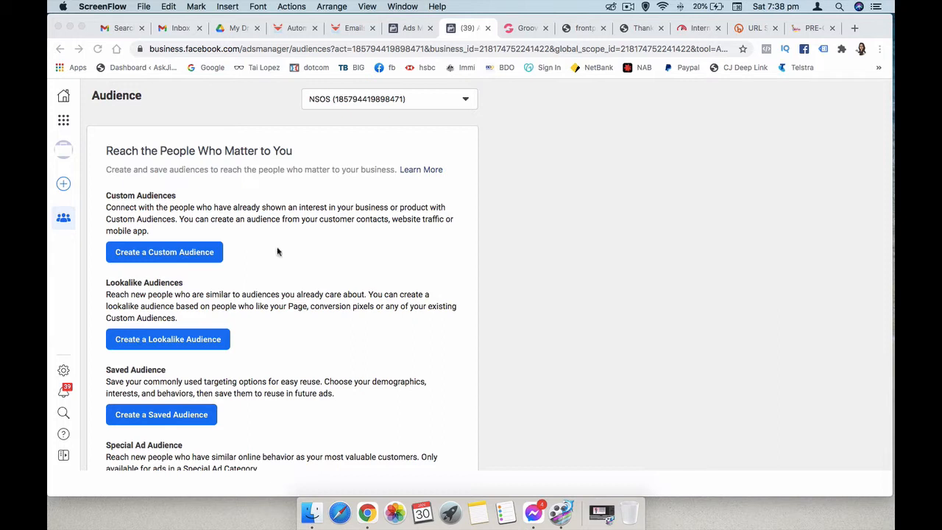
- Start a new custom audience that uses Website as its source
left_click(186, 258)
left_click(185, 257)
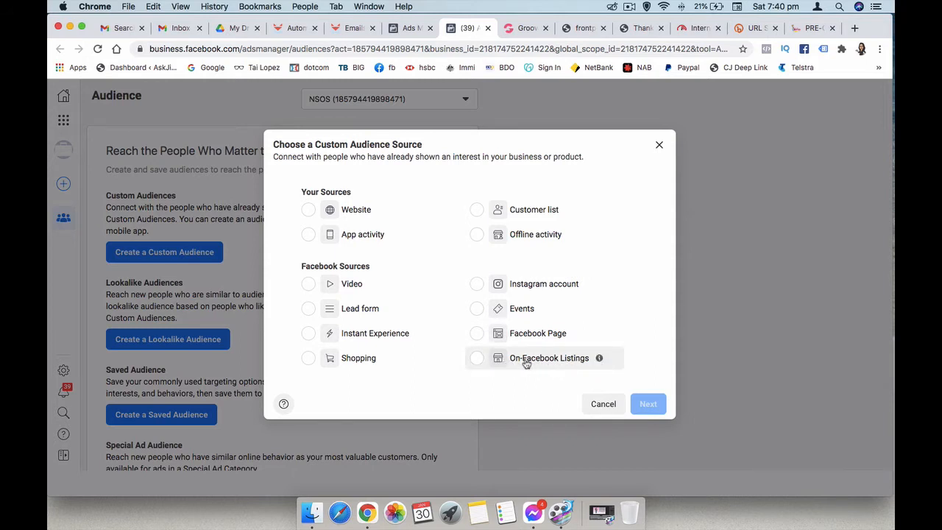
mouse_move(599, 360)
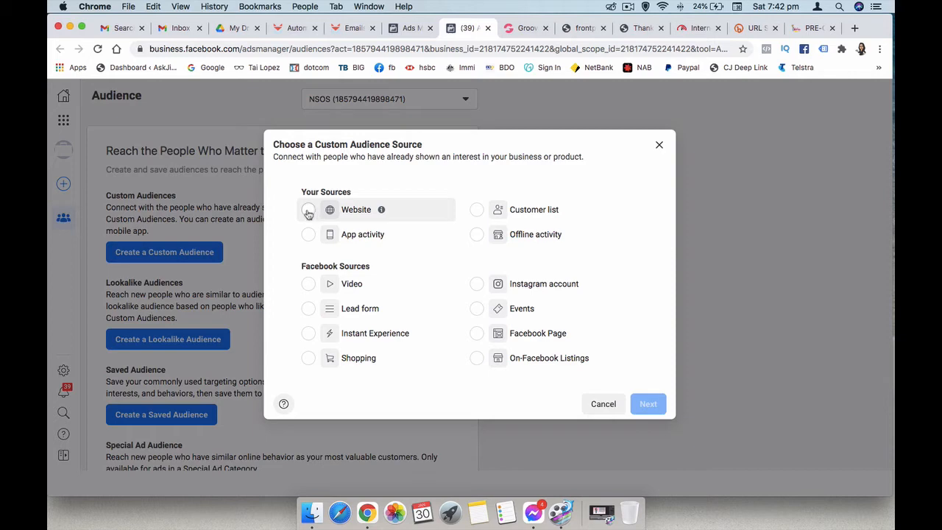
left_click(309, 211)
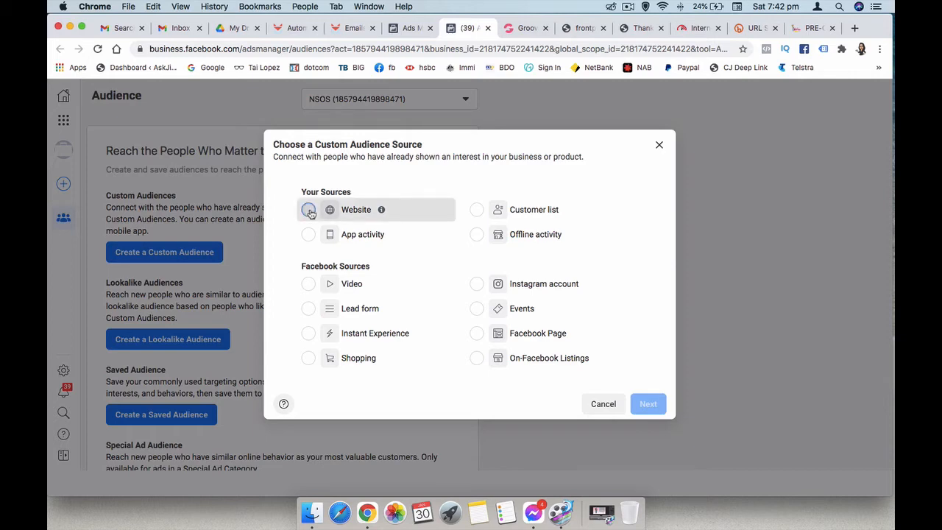
left_click(643, 405)
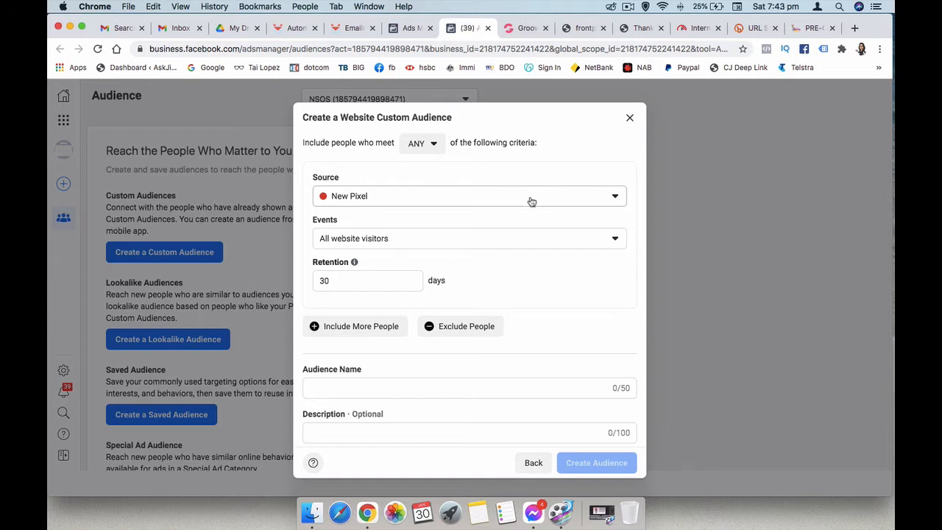
- Set the website audience's source to NSOS Pixel 1.22.21 and its retention to 90 days
left_click(530, 202)
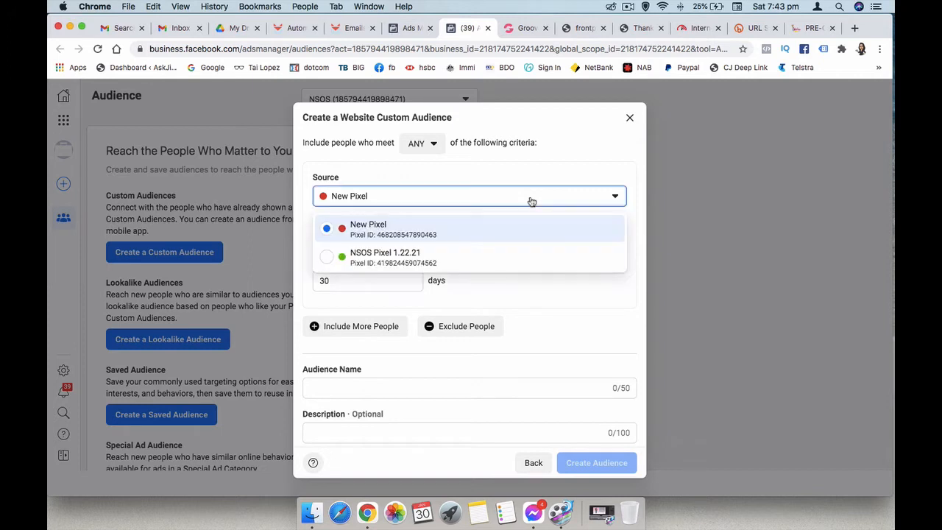
left_click(337, 260)
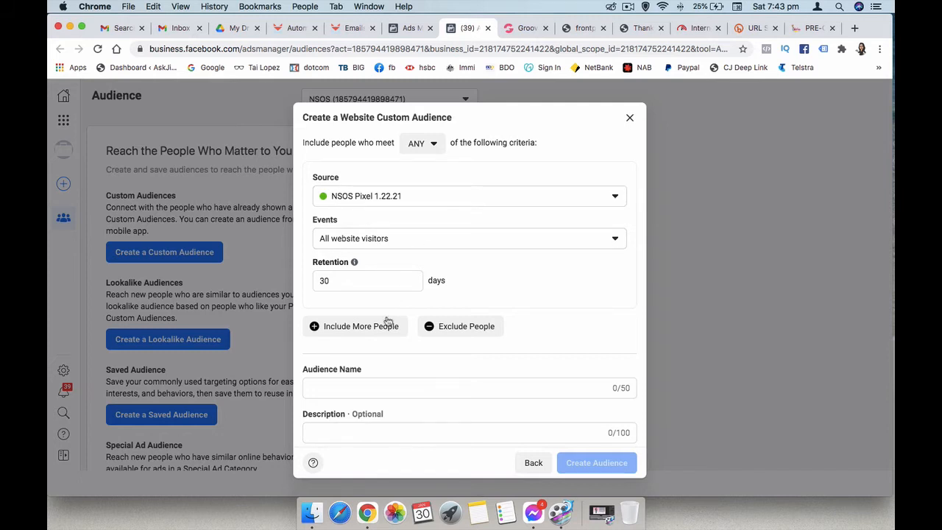
left_click_drag(350, 280, 304, 284)
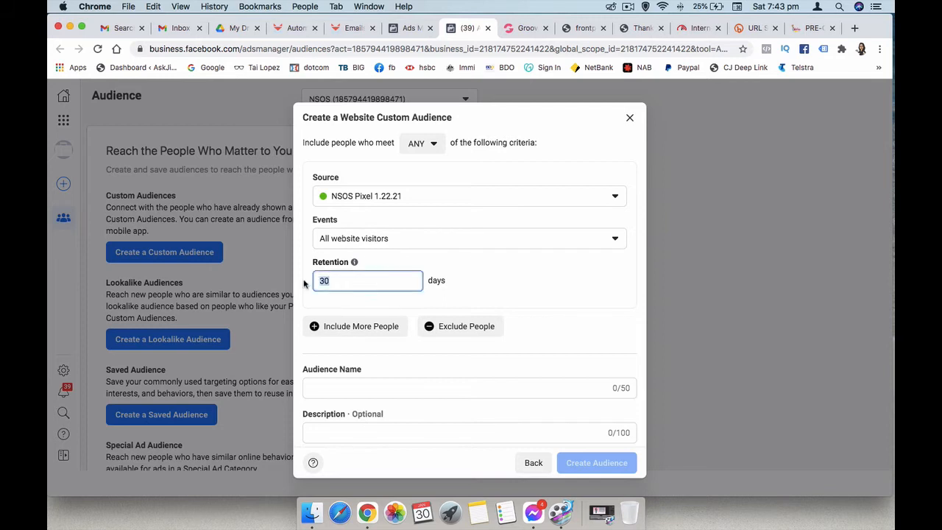
type("90")
- Name the website audience "AWV 90 Days" and create it
left_click(373, 387)
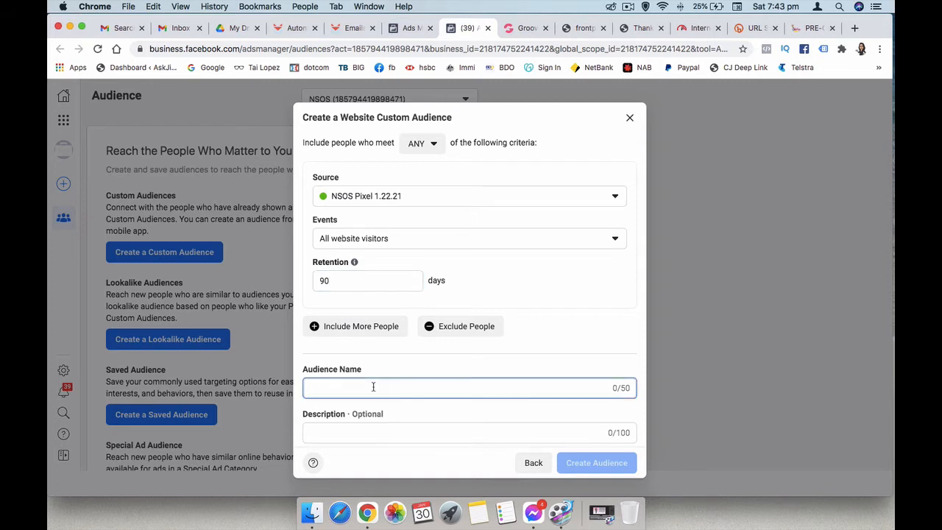
type("AW")
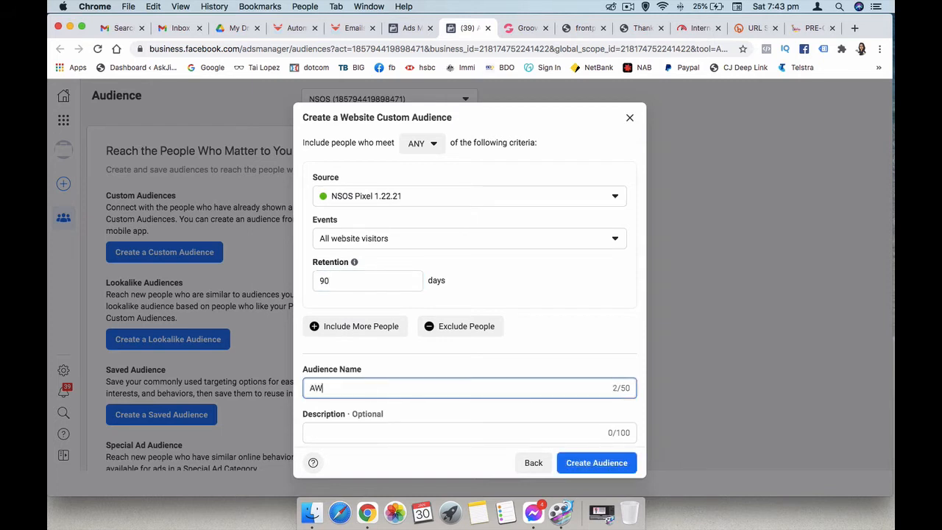
type("V 90 Days")
key("Return")
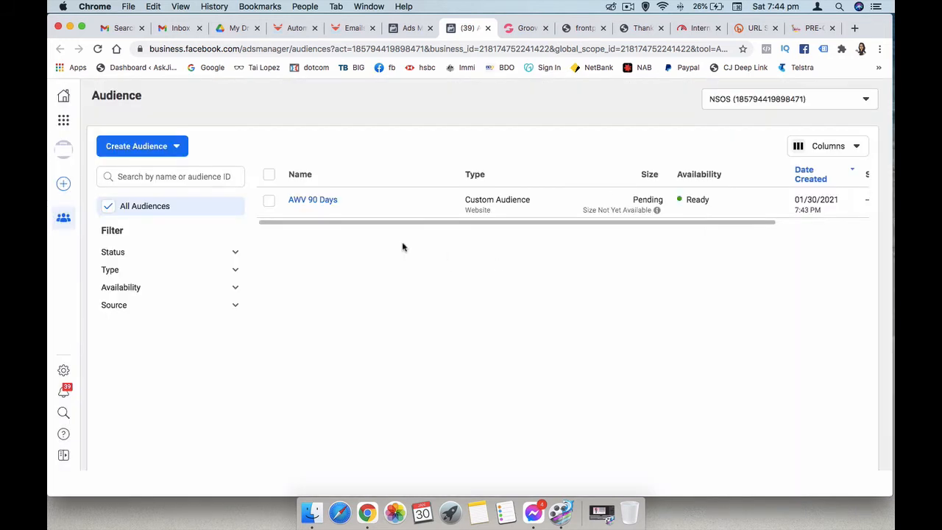
- Create a 1% lookalike audience from the AWV 90 Days audience with the Philippines as its location
mouse_move(312, 200)
left_click(269, 202)
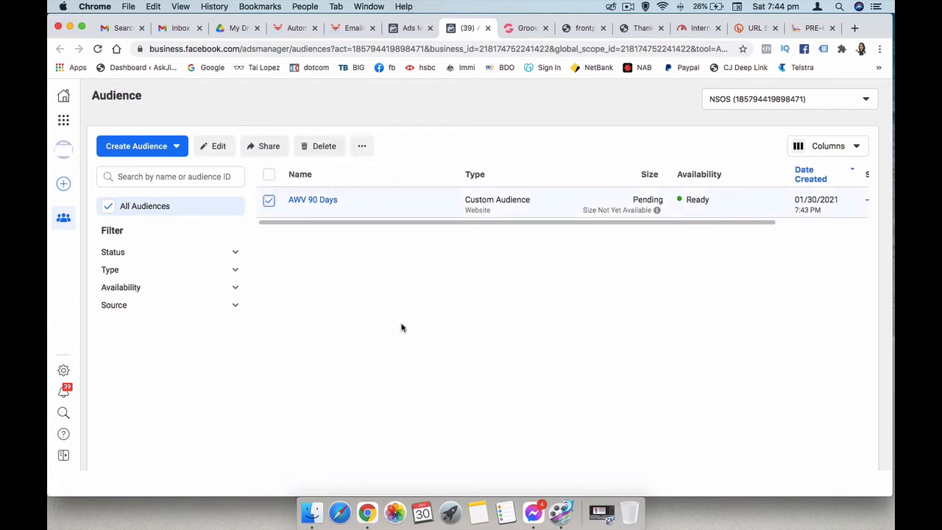
left_click(361, 149)
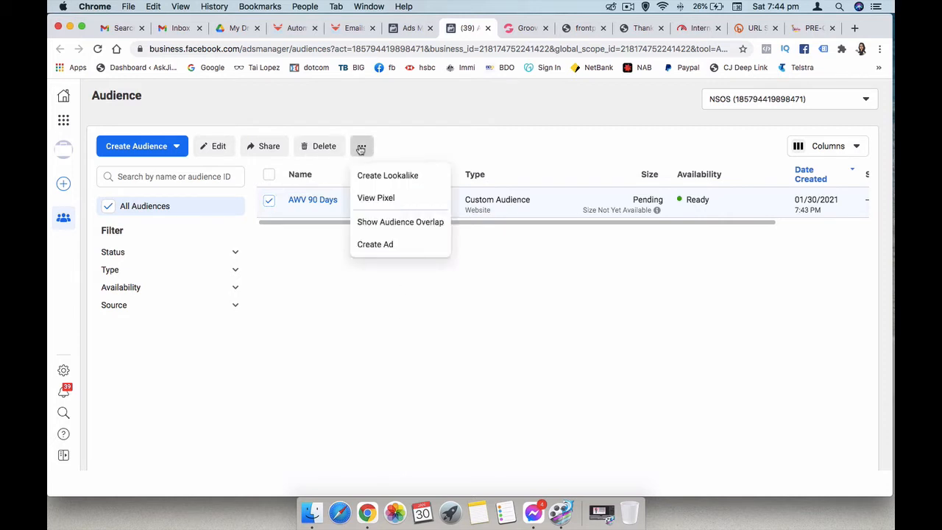
left_click(380, 176)
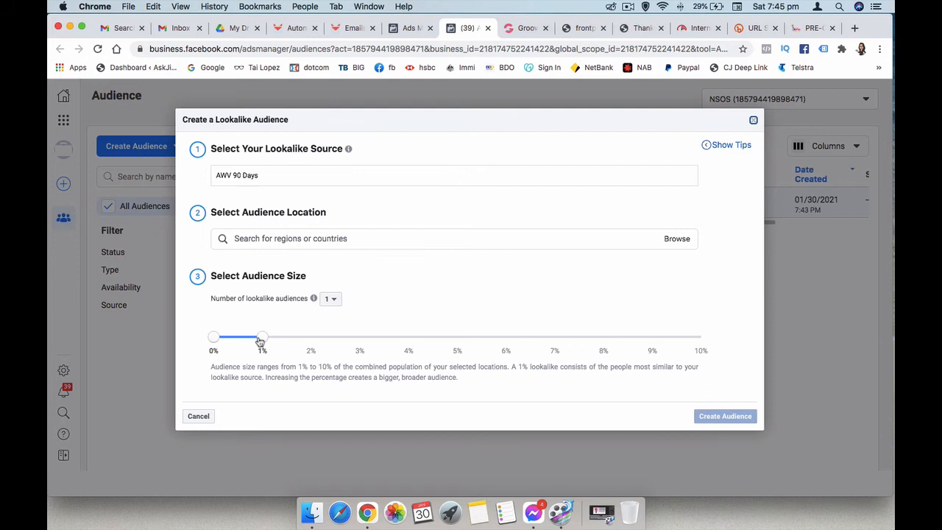
left_click(309, 237)
type("P")
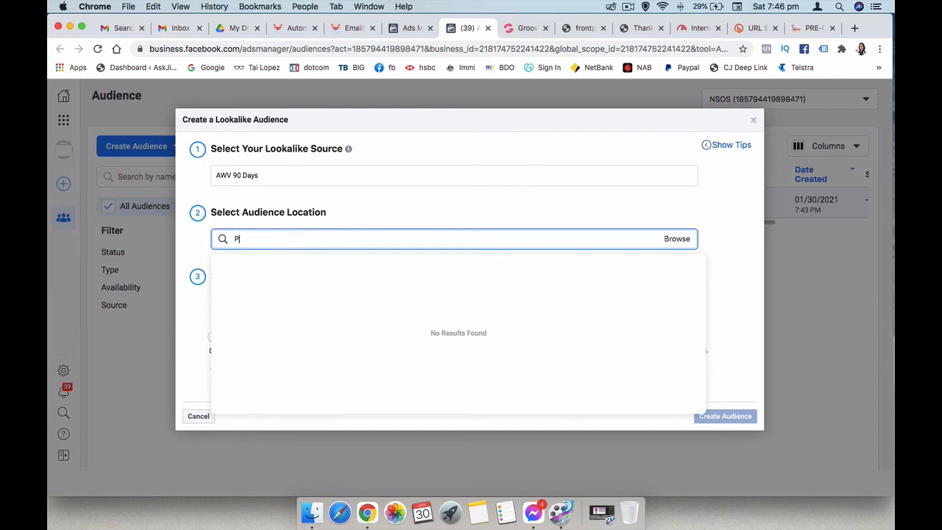
type("hilippines")
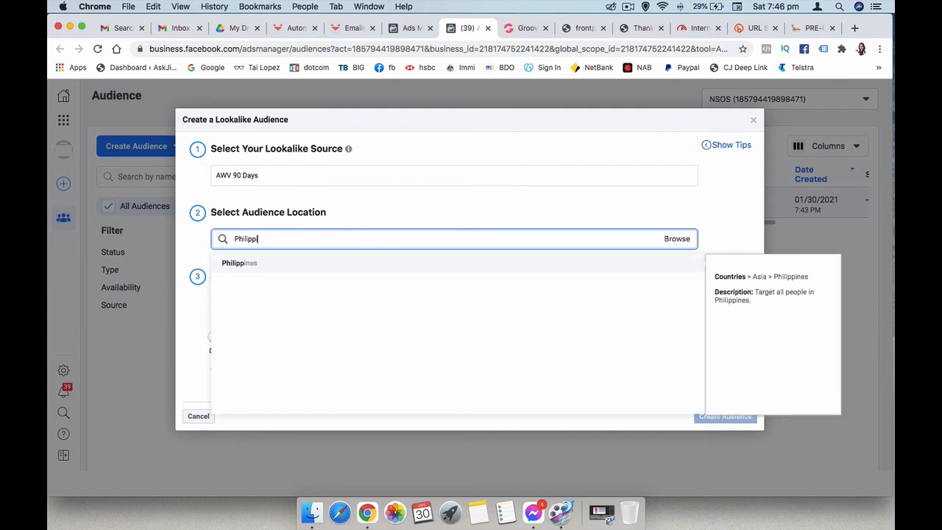
left_click(290, 264)
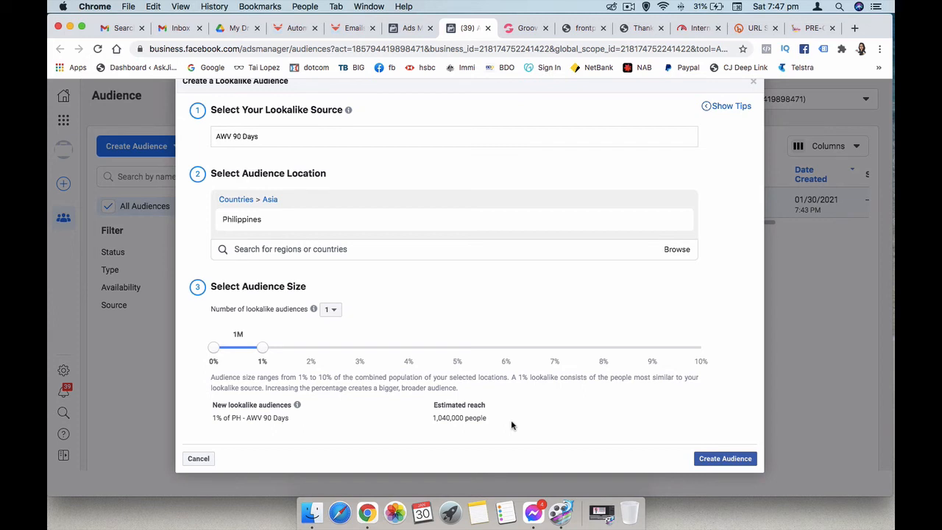
left_click(723, 461)
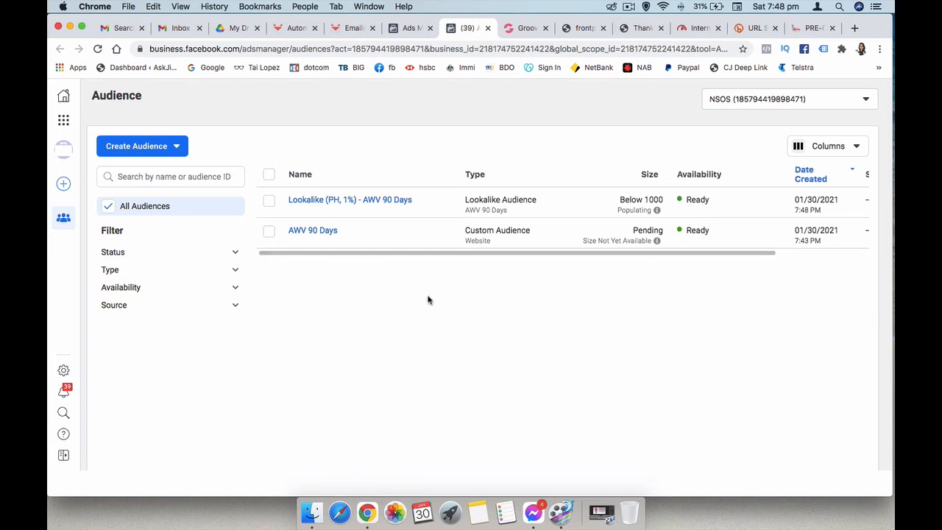
- Start another custom audience that uses Facebook Page as its source
left_click(175, 147)
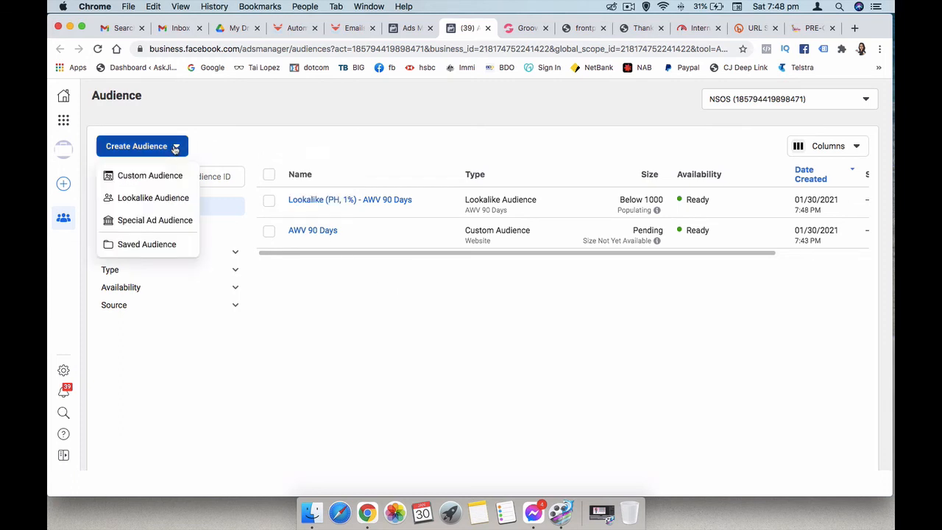
left_click(136, 176)
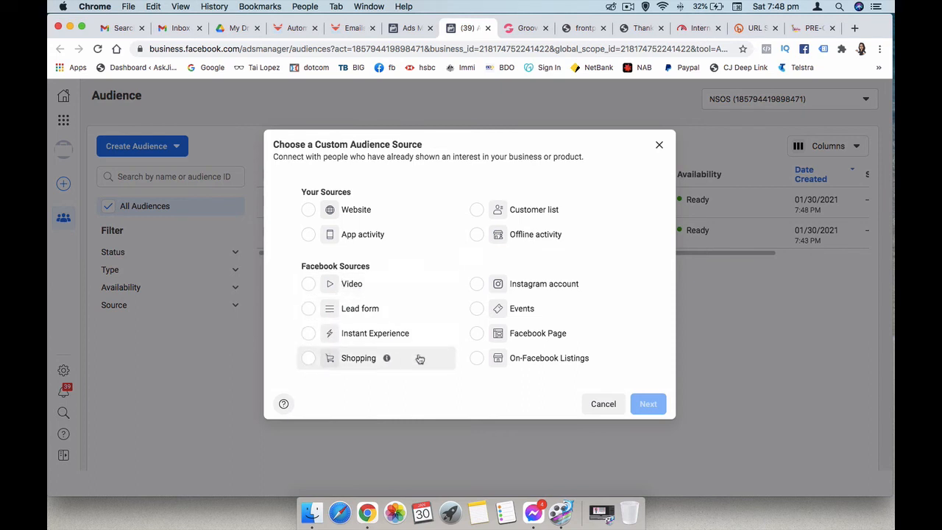
left_click(476, 332)
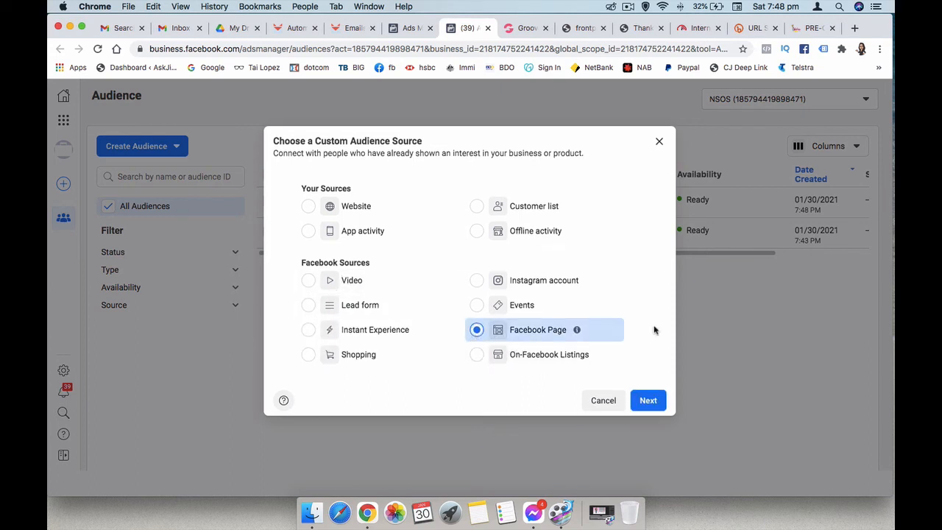
left_click(651, 401)
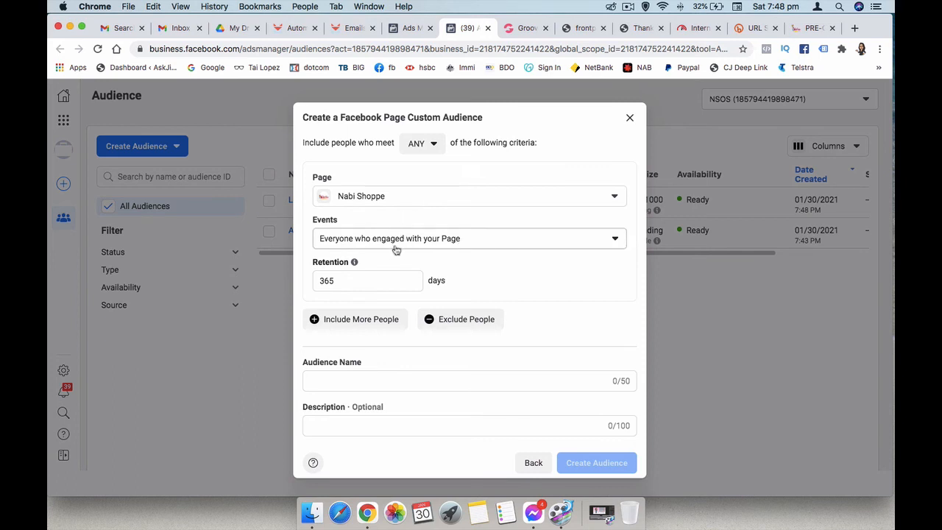
- Target people who sent a message to the Page and set the retention to 90 days
left_click(486, 246)
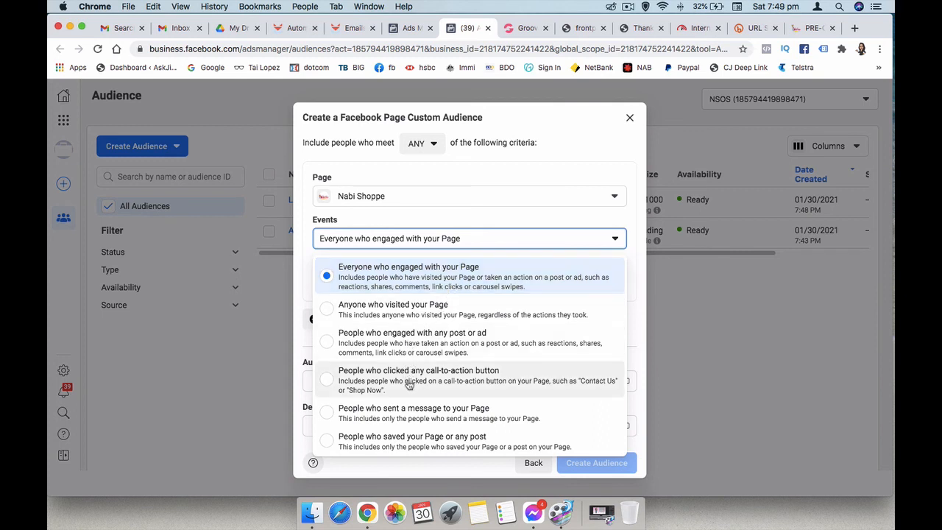
left_click(330, 416)
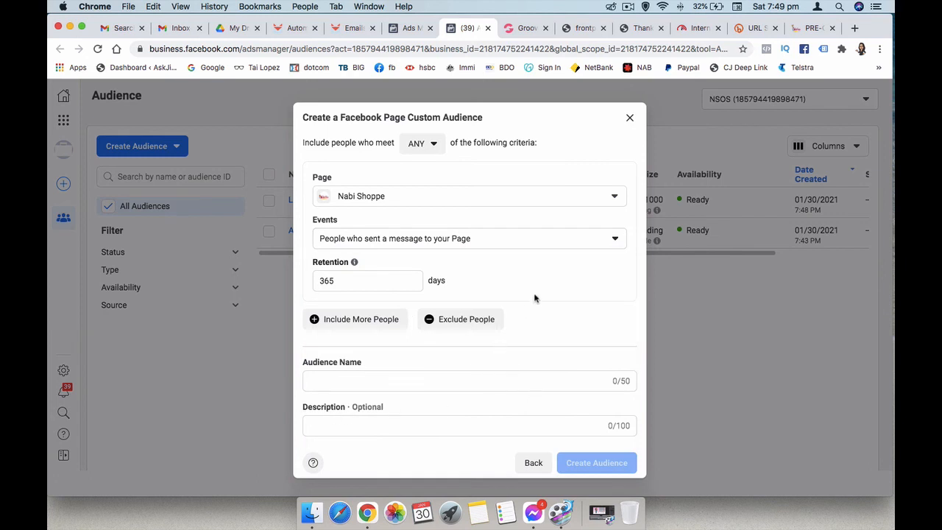
left_click_drag(348, 281, 309, 283)
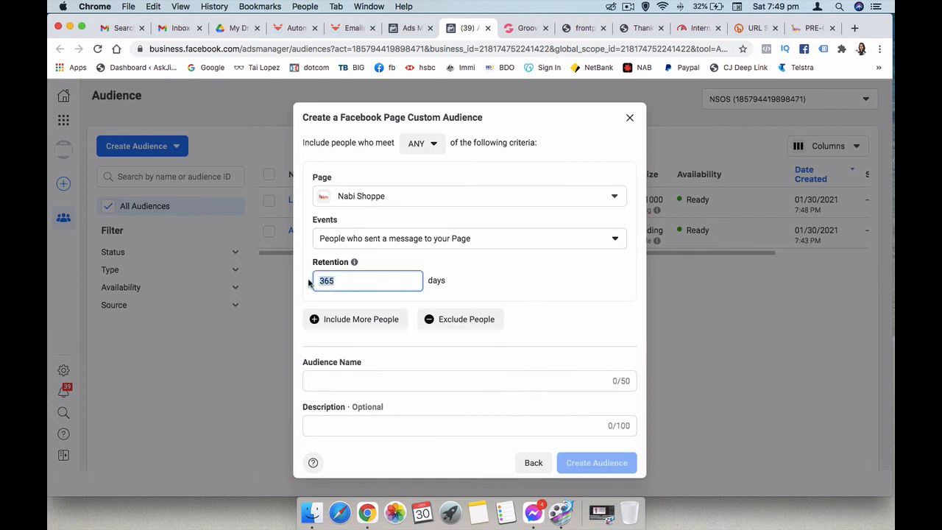
type("90")
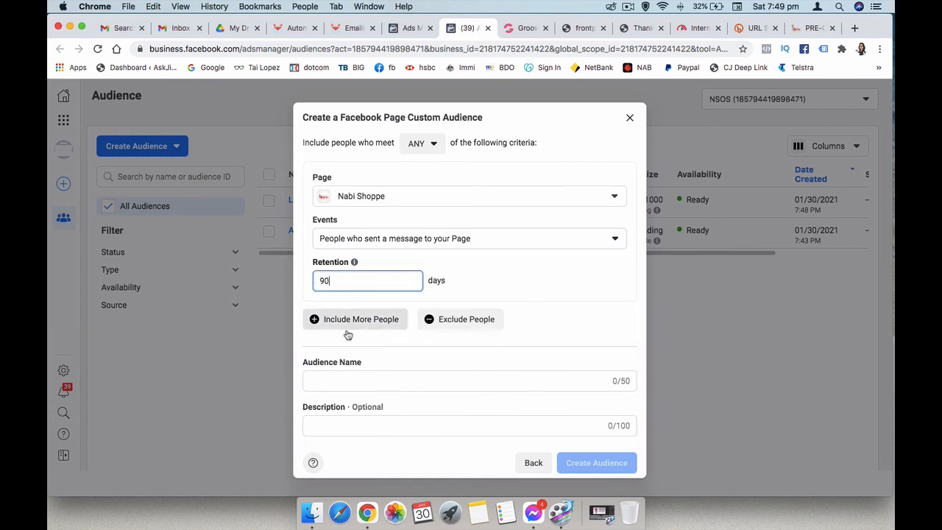
- Name the Facebook Page audience "MOP 90 Days", create it and close the creation dialog
left_click(369, 381)
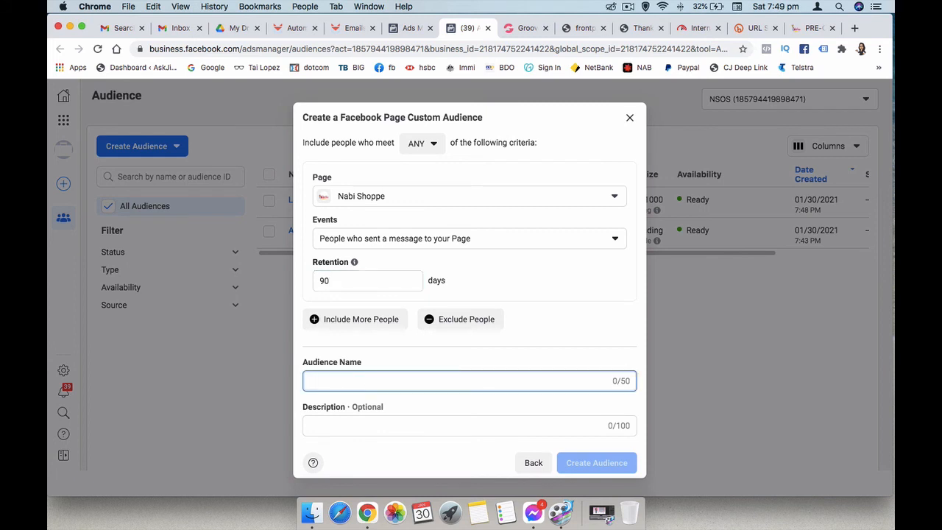
type("MOP ")
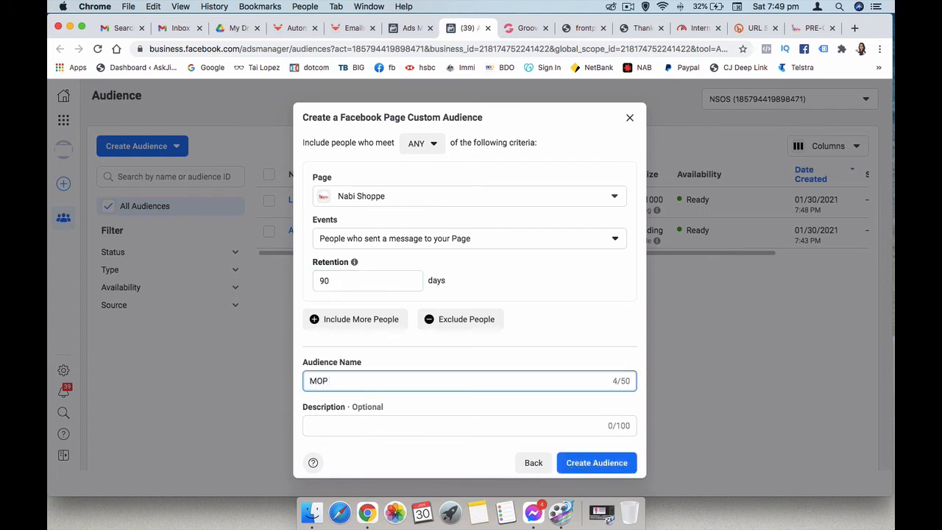
type("9")
key("BackSpace")
type("90 Days")
left_click(581, 466)
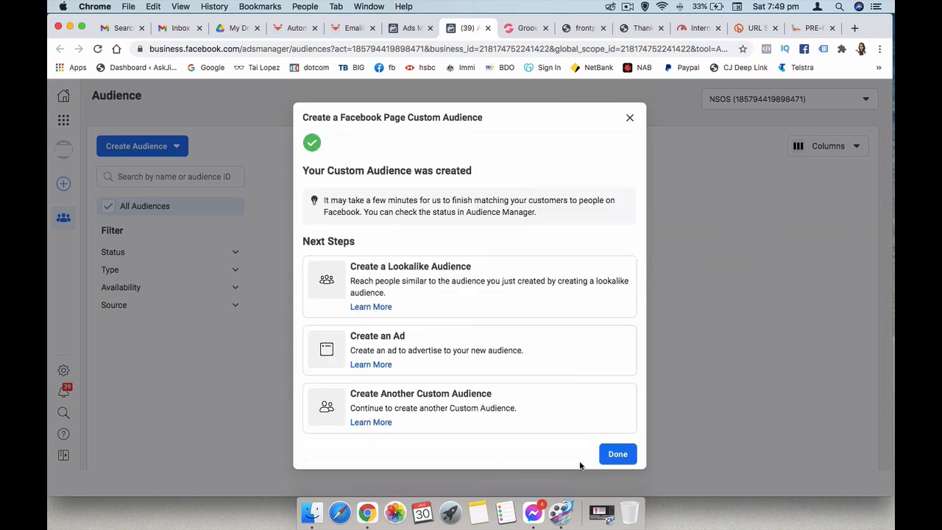
left_click(618, 455)
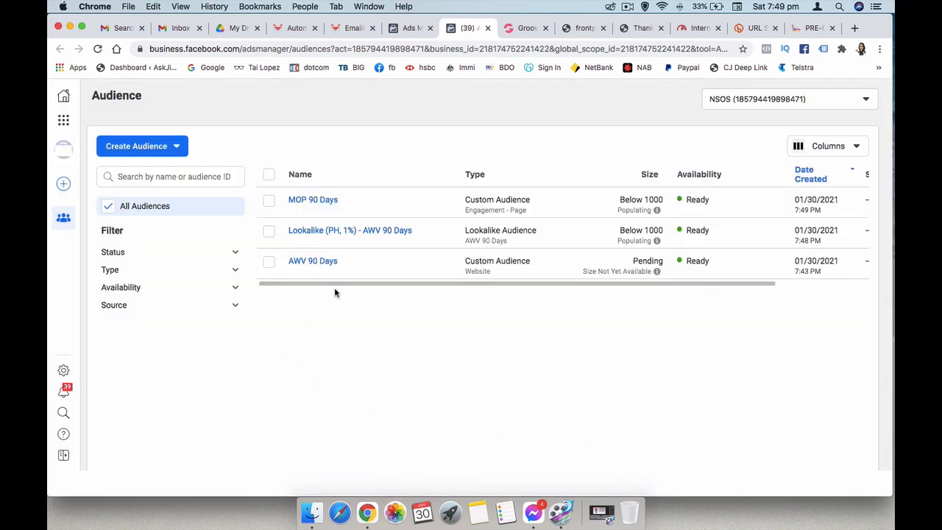
- Create a 1% lookalike audience from the MOP 90 Days audience with the Philippines as its location
left_click(269, 202)
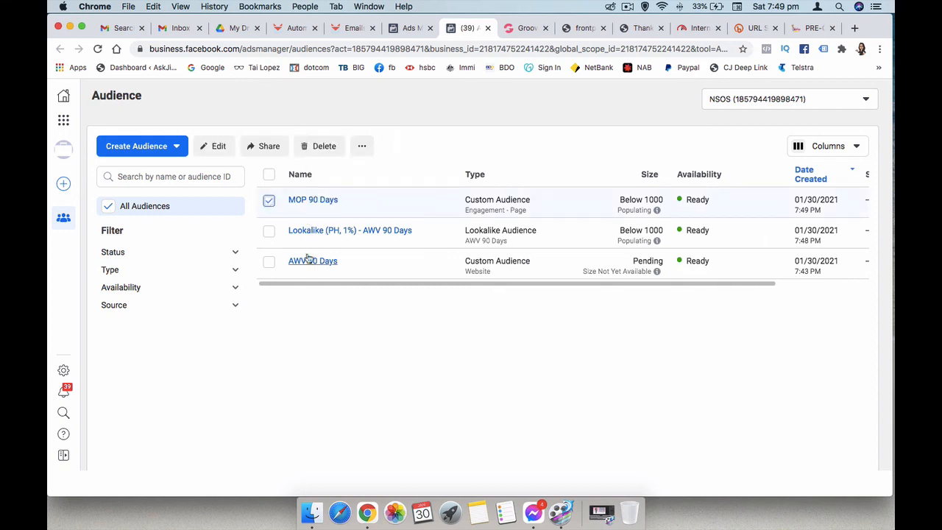
left_click(362, 146)
left_click(383, 175)
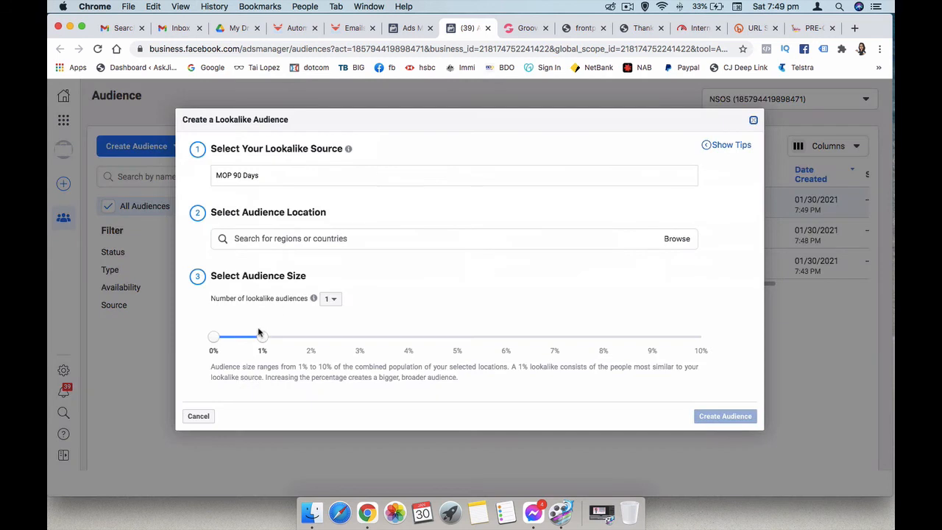
left_click(282, 238)
type("Phi")
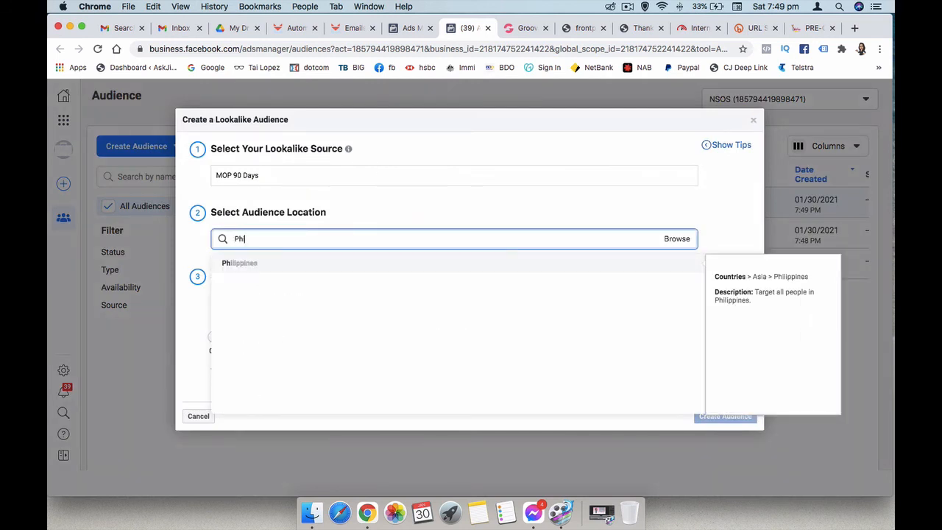
left_click(277, 262)
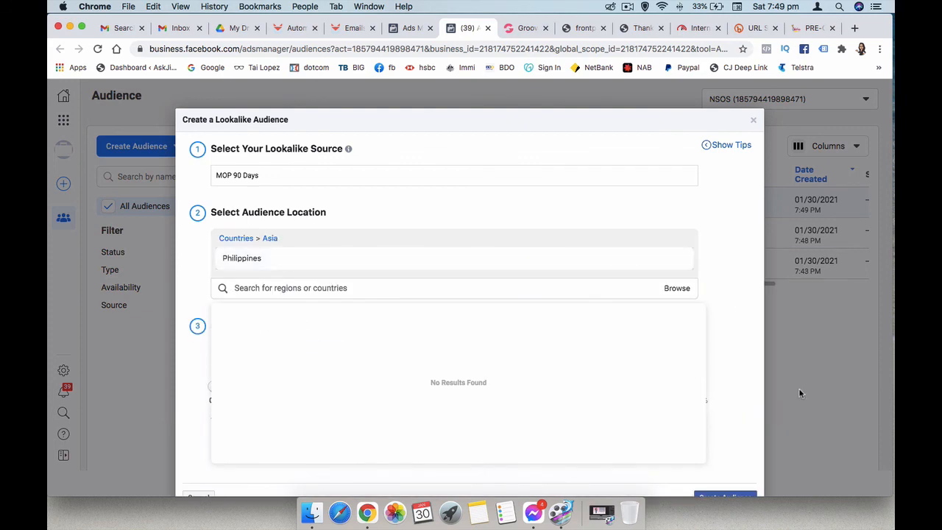
left_click(723, 384)
scroll(729, 386, "down", 2)
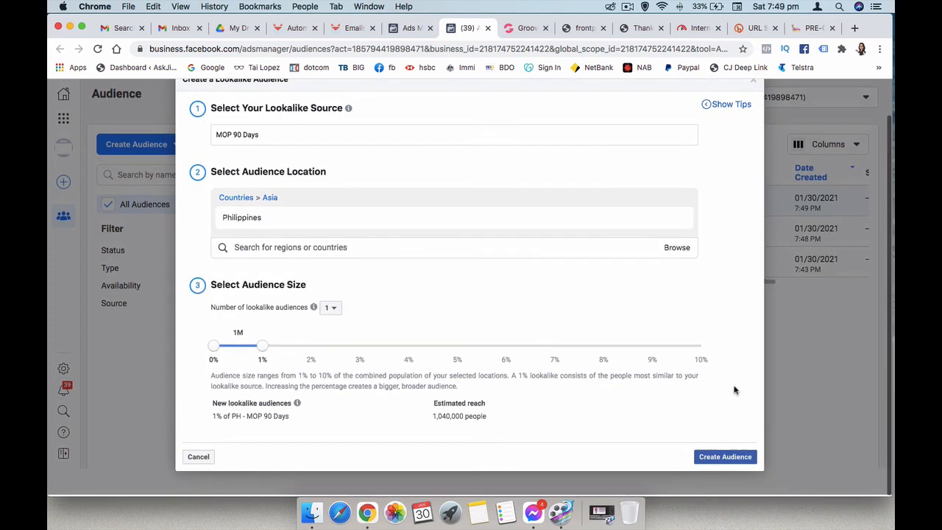
left_click(723, 459)
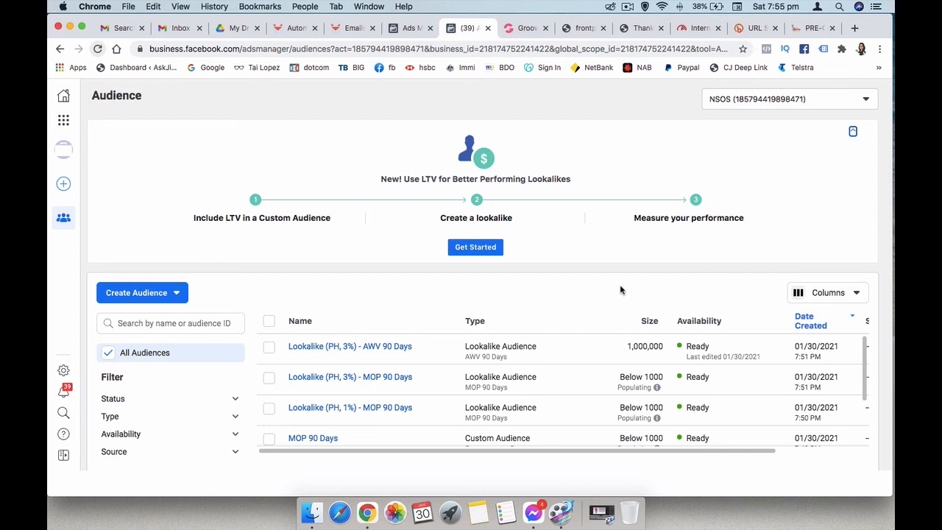
left_click(629, 8)
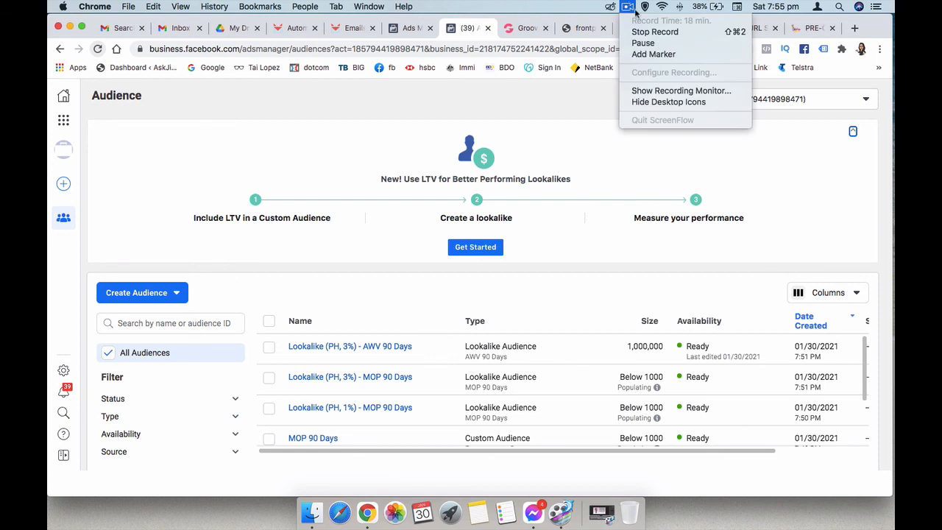
left_click(639, 34)
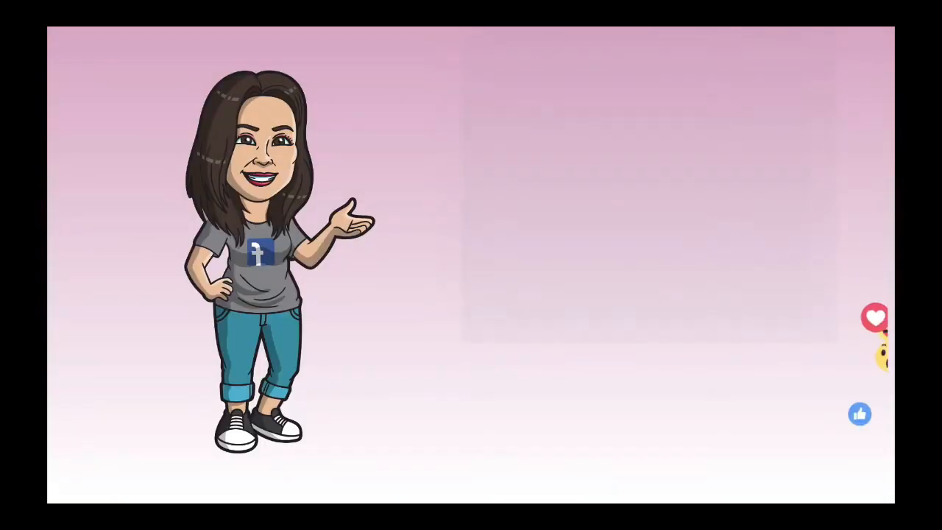